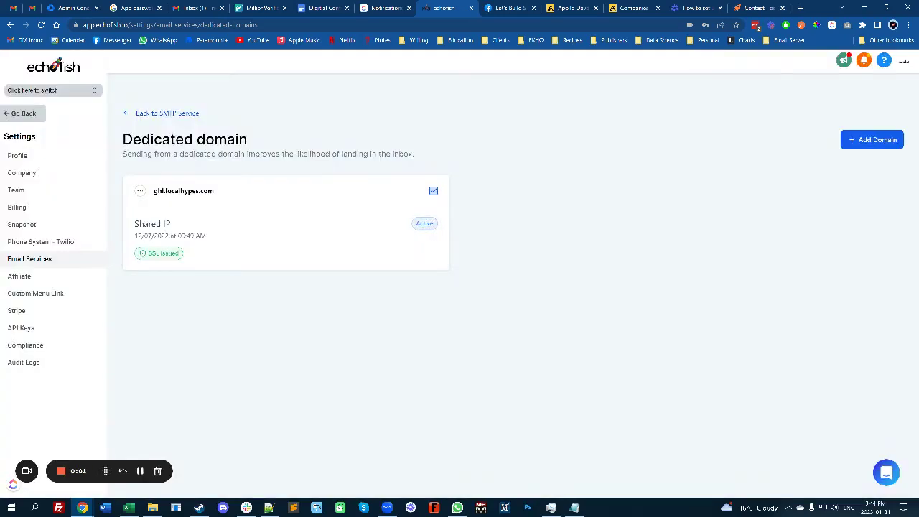
# - Dismiss the stray context menu and go back to the Email Services provider list
pyautogui.rightClick(605, 183)
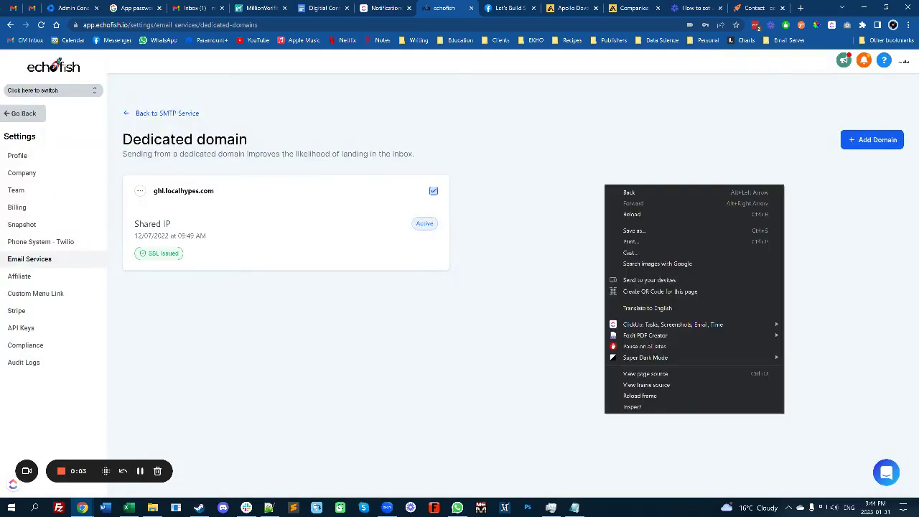
pyautogui.press('Escape')
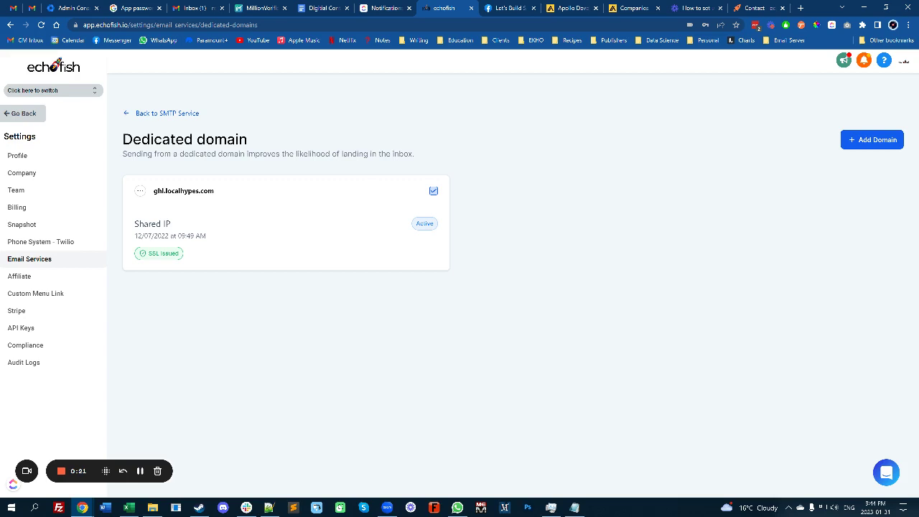
pyautogui.hotkey('alt', 'Left')
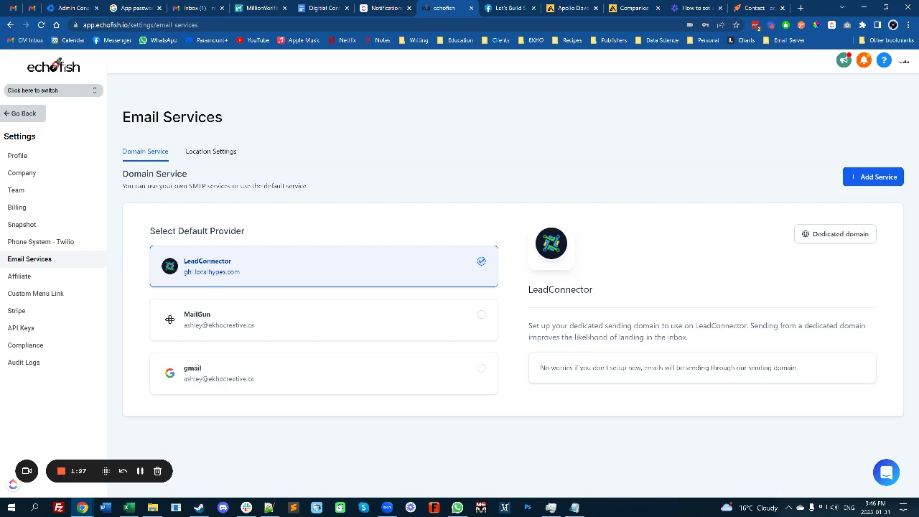
# - Open LeadConnector's Dedicated domain page, showing ghl.localhypes.com as active
pyautogui.click(835, 234)
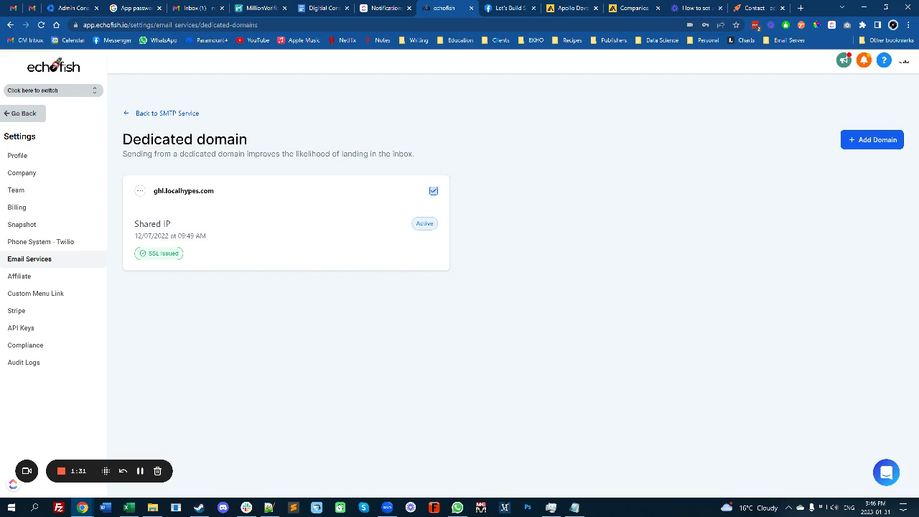
# - Start a new dedicated domain entry of ghl.domain.com and highlight its ghl prefix
pyautogui.click(872, 139)
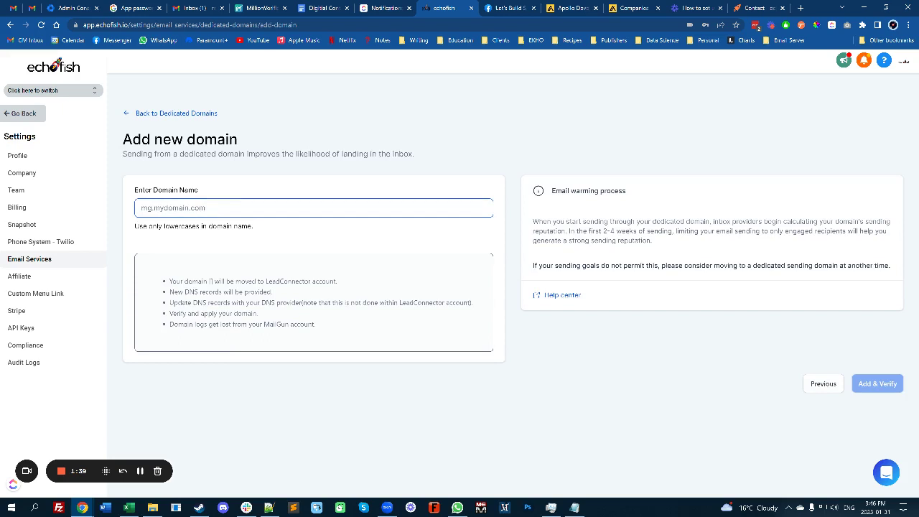
pyautogui.write('ghl.dom')
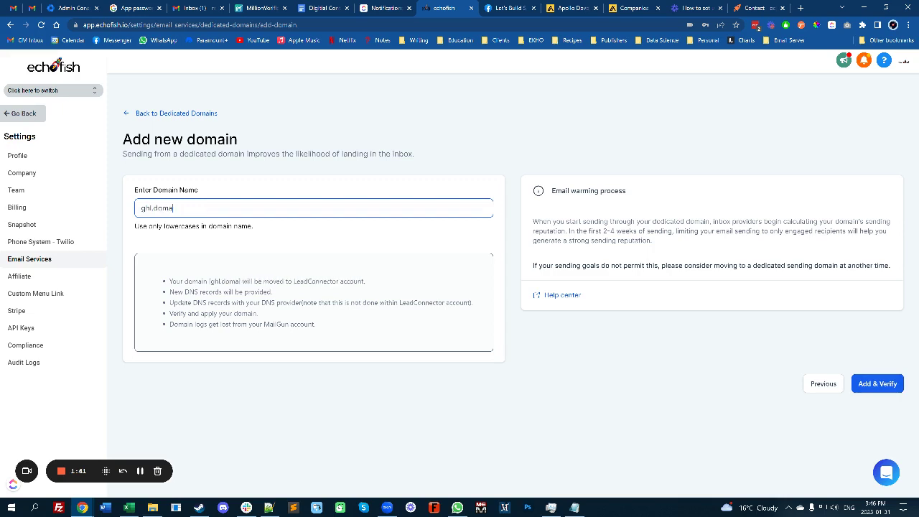
pyautogui.write('ain.com')
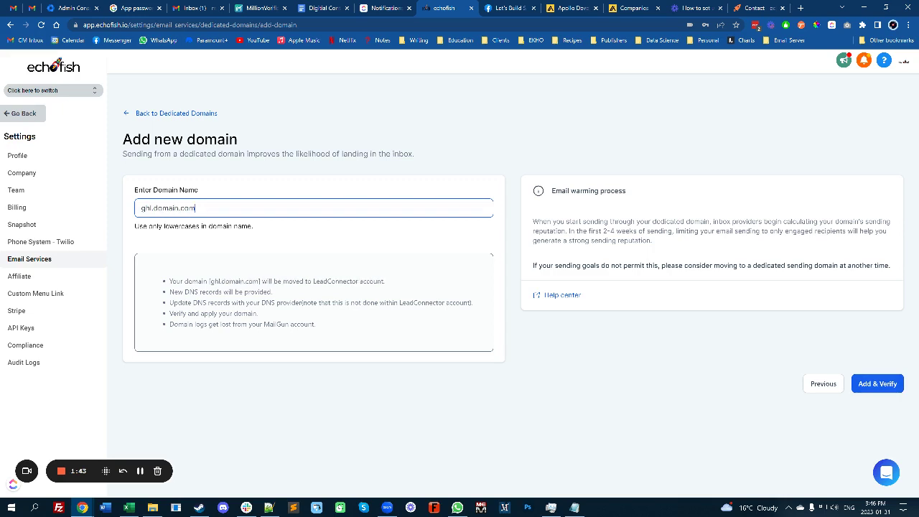
pyautogui.hotkey('shift', 'Right')
pyautogui.hotkey('shift', 'Right')
pyautogui.hotkey('shift', 'Right')
pyautogui.click(168, 208)
pyautogui.hotkey('shift', 'Right')
pyautogui.hotkey('shift', 'Right')
pyautogui.hotkey('shift', 'Right')
# - Reselect the ghl prefix, then leave the domain form without adding it
pyautogui.press('Tab')
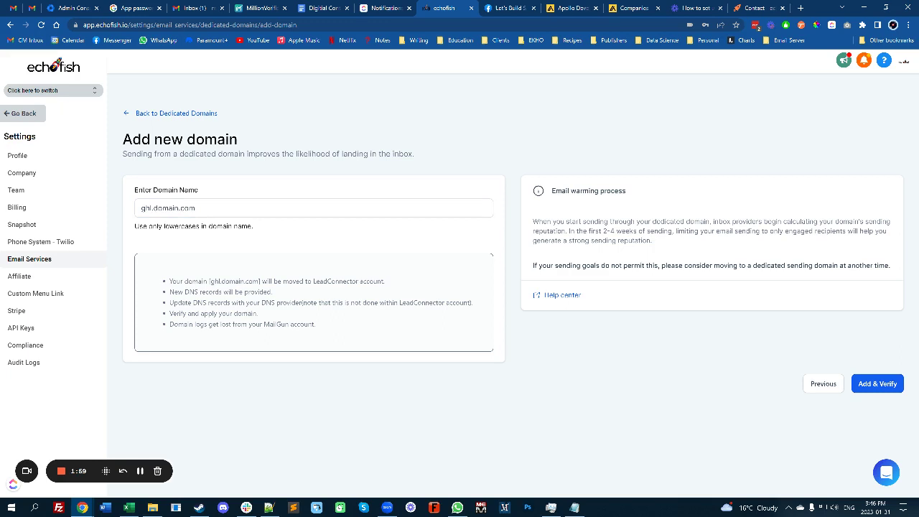
pyautogui.hotkey('shift', 'Tab')
pyautogui.hotkey('shift', 'Right')
pyautogui.hotkey('shift', 'Right')
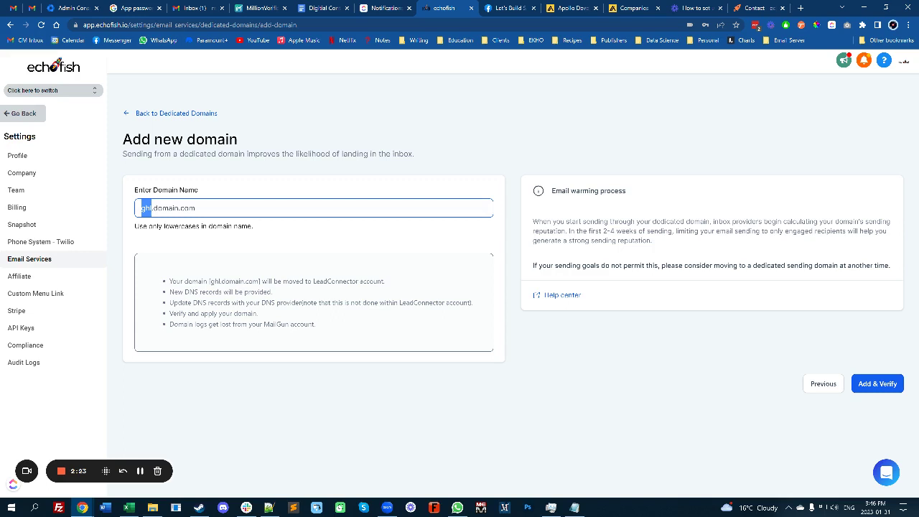
pyautogui.press('Return')
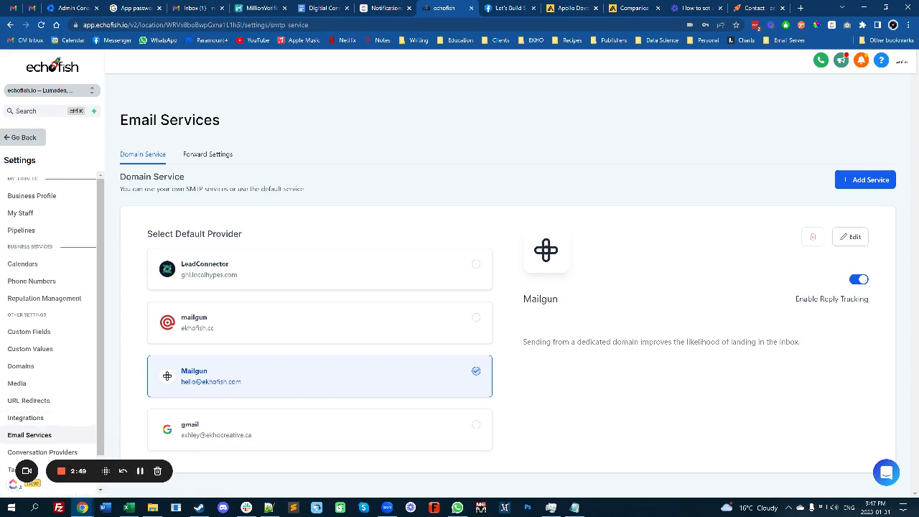
pyautogui.click(320, 268)
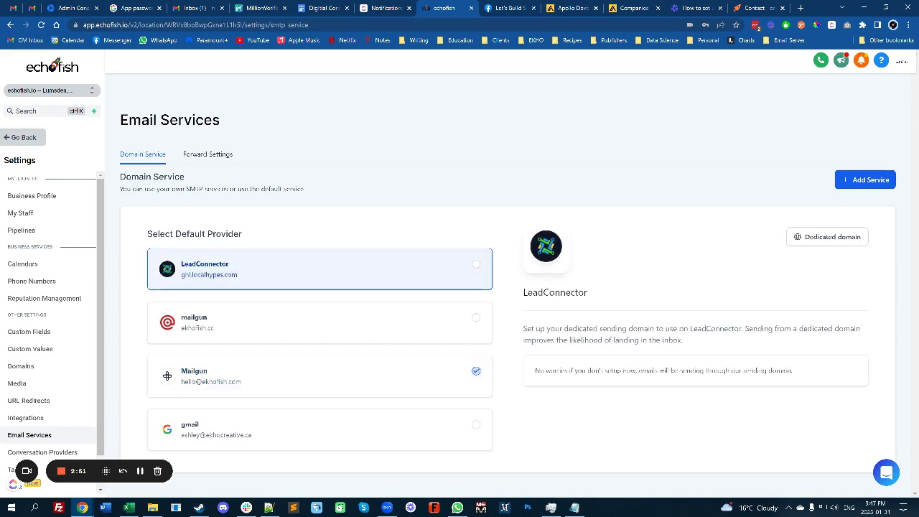